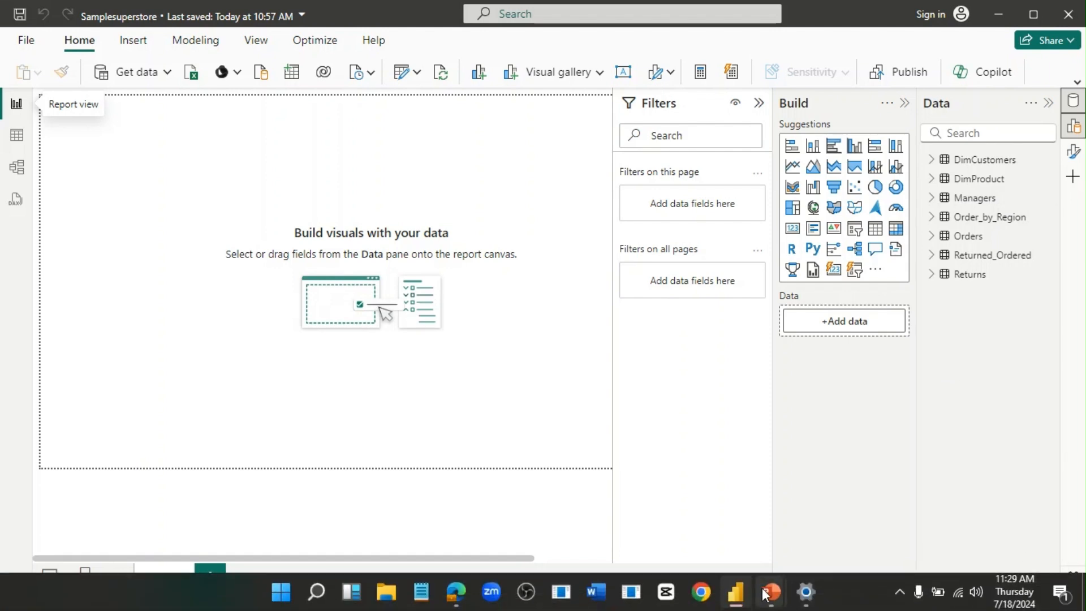
Step: Switch to the PowerPoint slide show, read the Module 4 slide on relationship cardinality, and return to Power BI
mouse_move(772, 598)
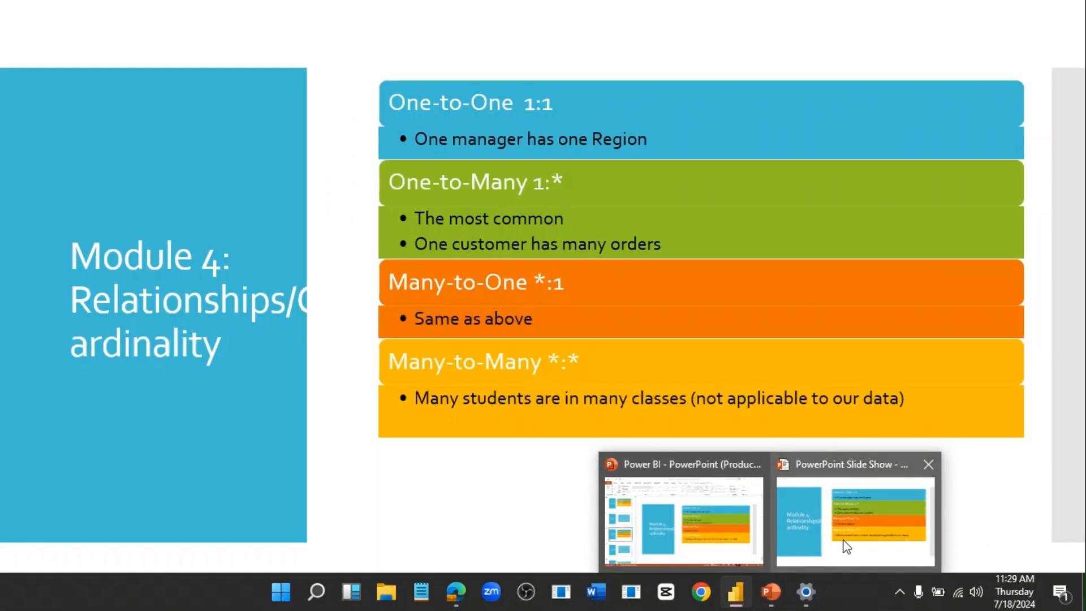
click(843, 544)
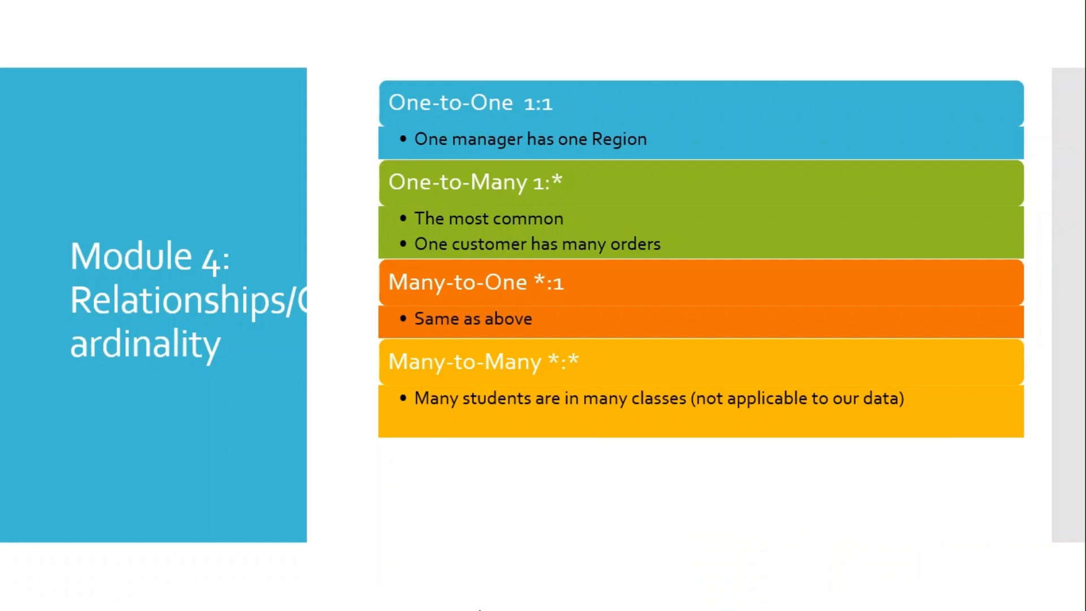
key(super)
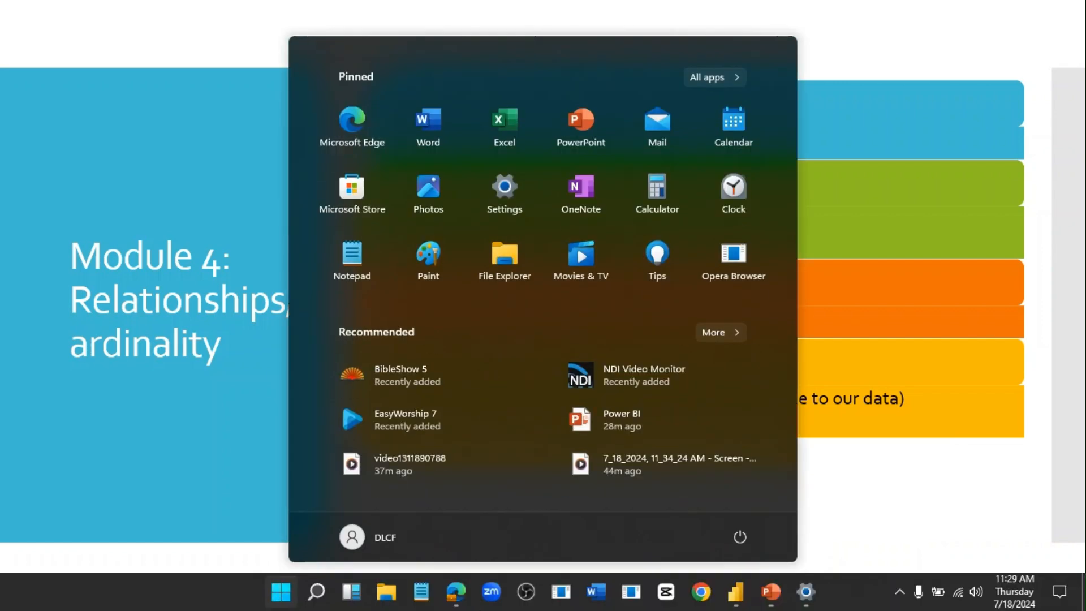
click(732, 601)
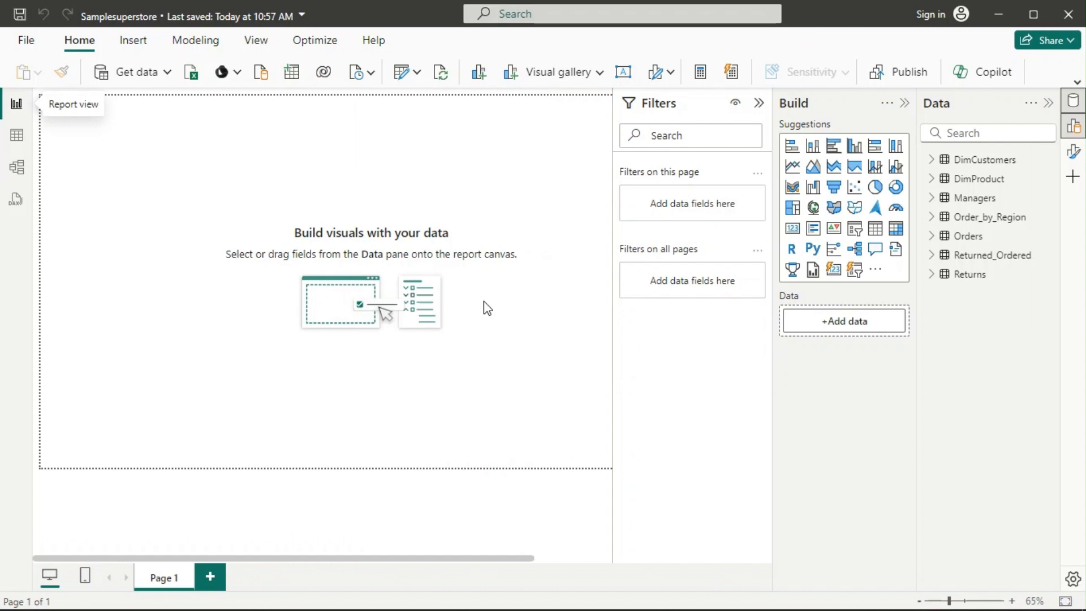
Step: Review the relationship settings in the current file's Data Load options and accept them
click(25, 41)
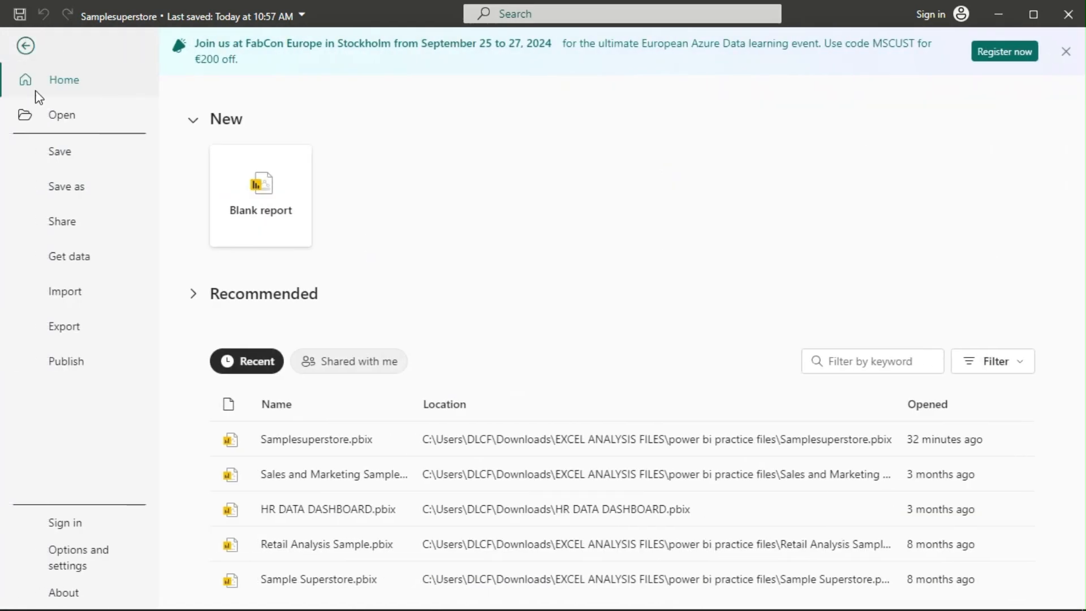
click(87, 562)
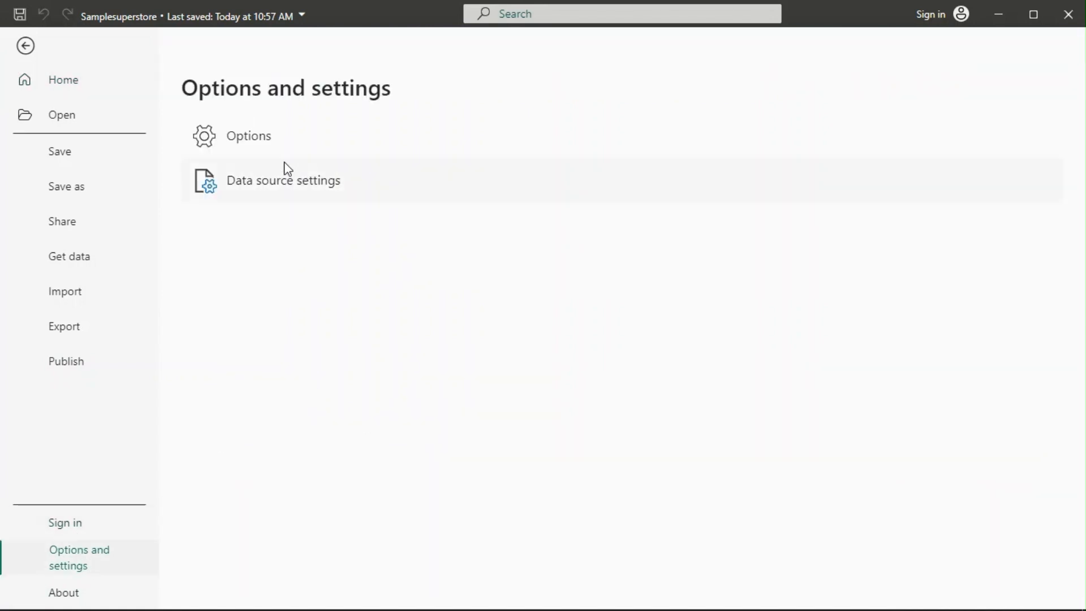
click(276, 140)
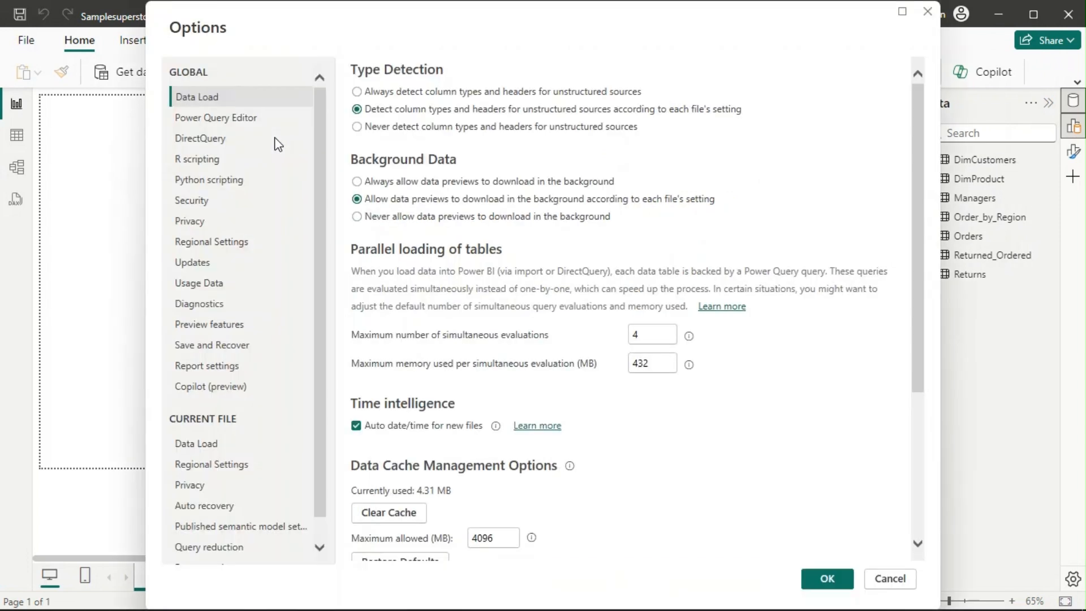
click(209, 452)
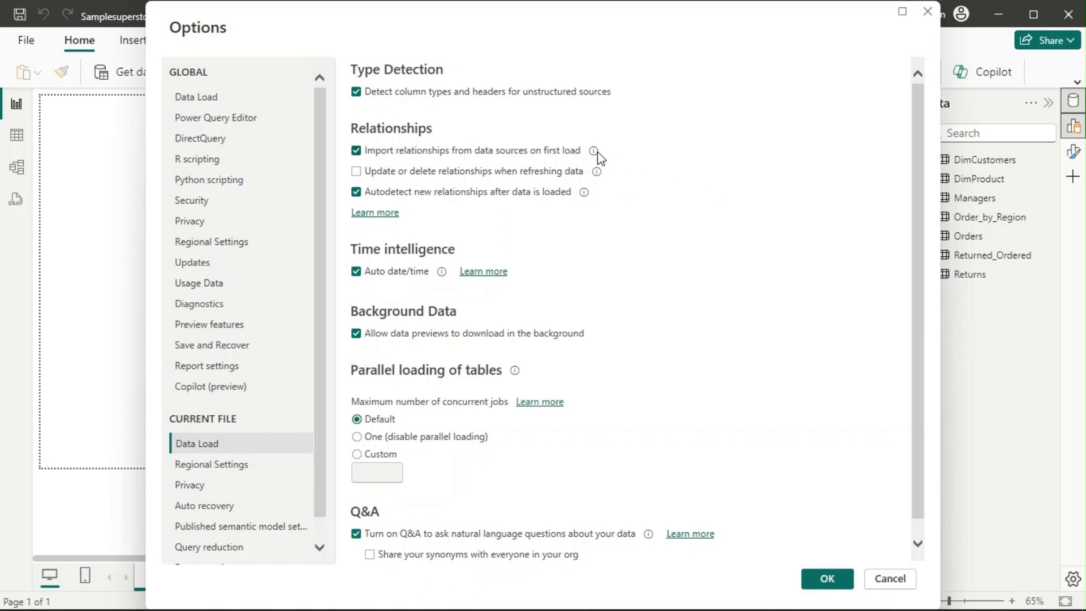
mouse_move(597, 152)
click(827, 580)
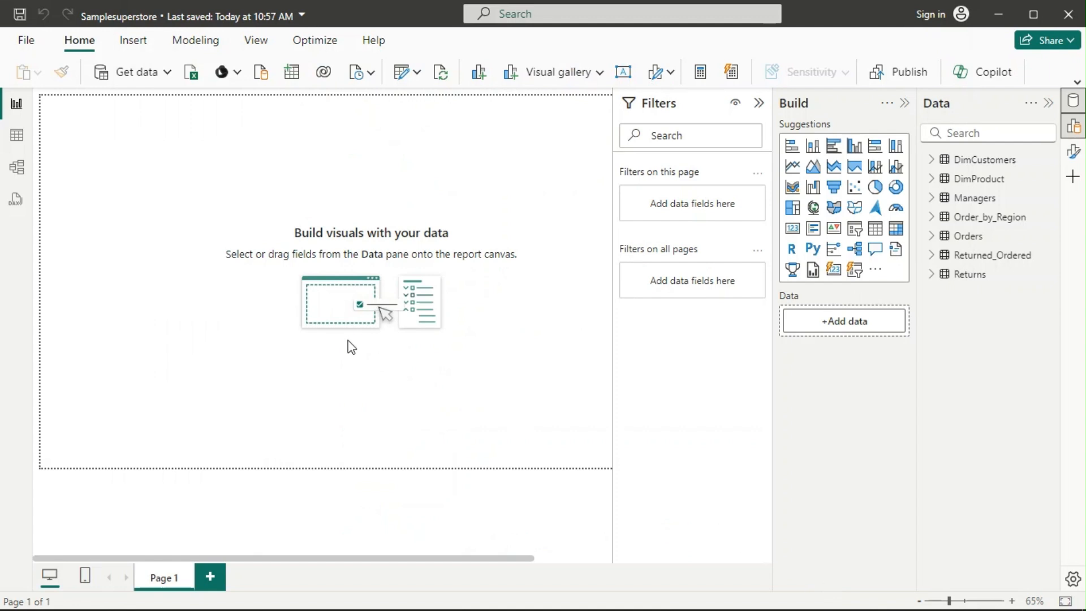
Step: Open the model view with the Properties pane collapsed and examine the relationships between the tables
click(22, 169)
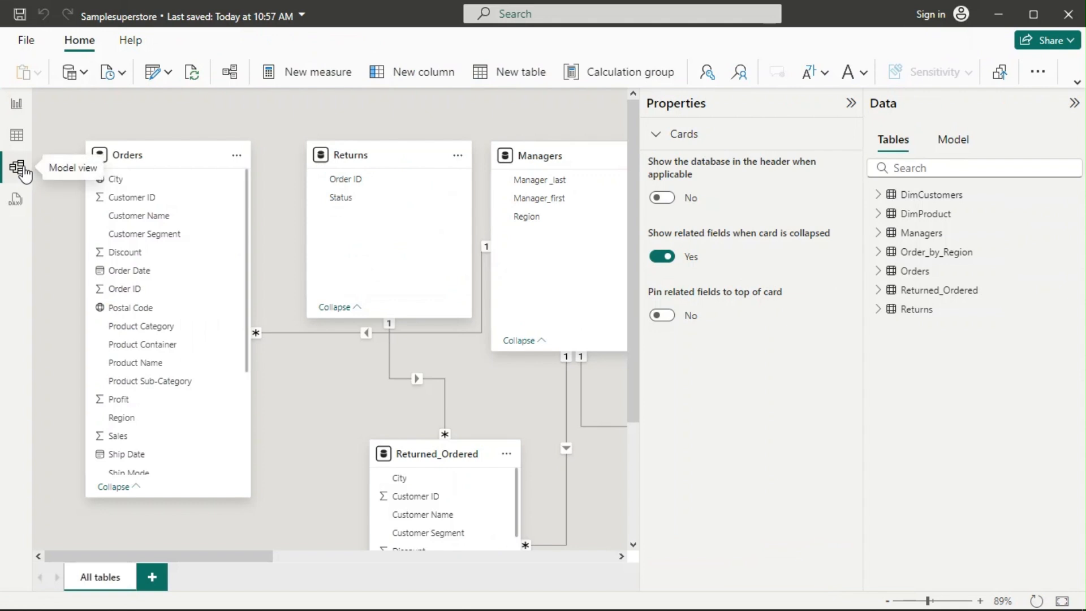
click(851, 104)
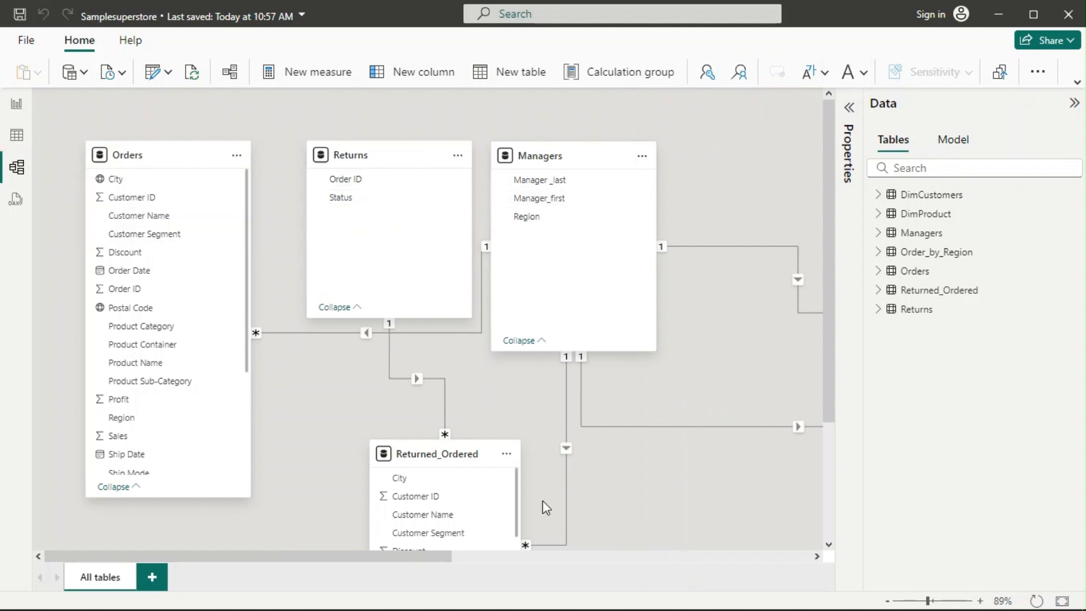
drag(388, 557, 371, 573)
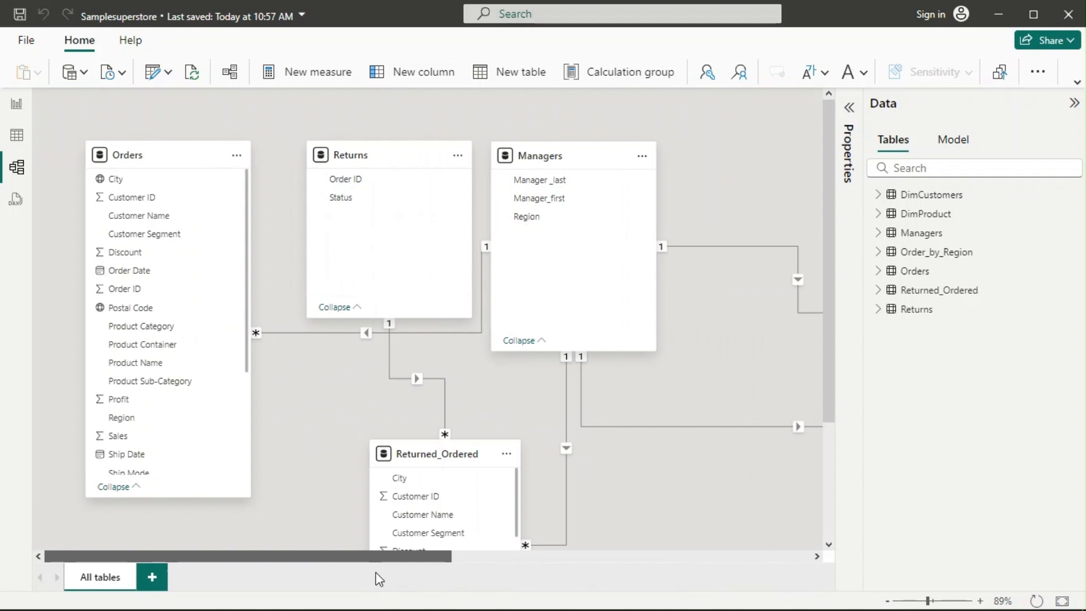
drag(376, 572, 541, 548)
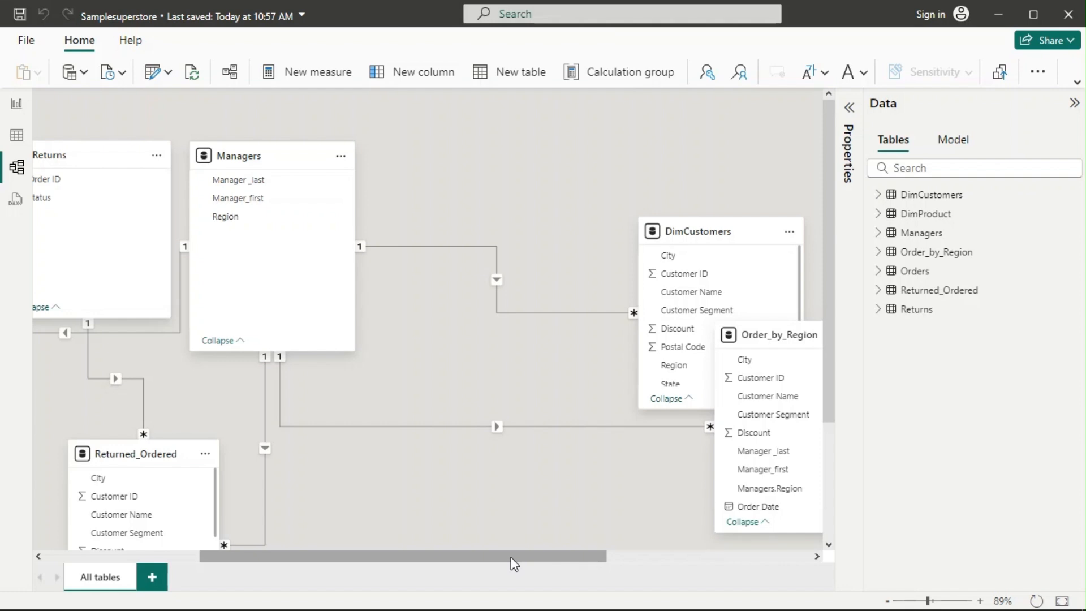
drag(511, 557, 322, 553)
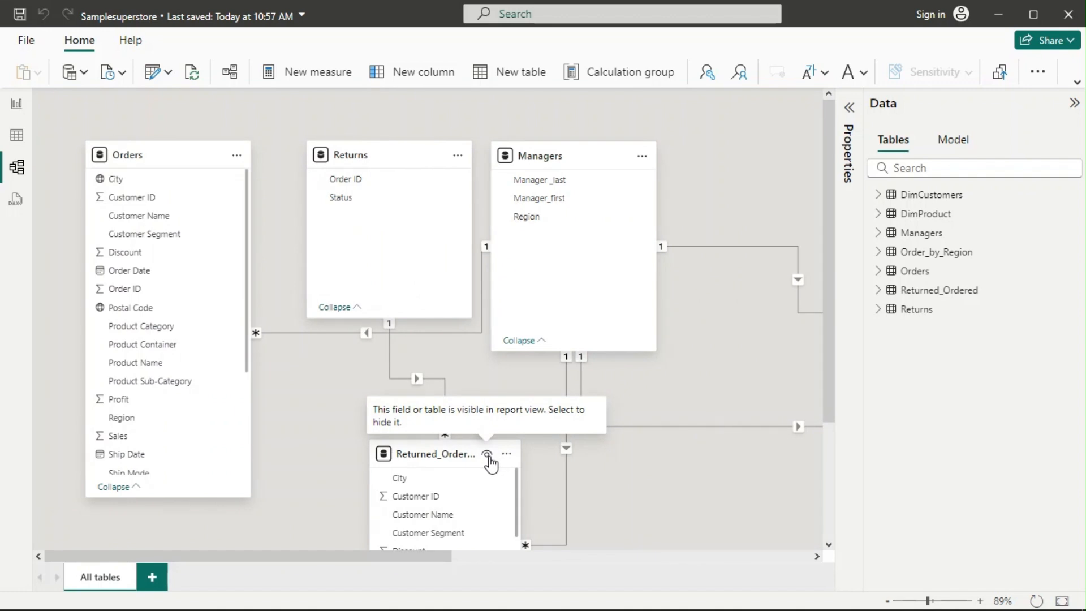
Step: Hide the Returned_Ordered, DimCustomers, Order_by_Region and DimProduct tables from the report view
click(488, 458)
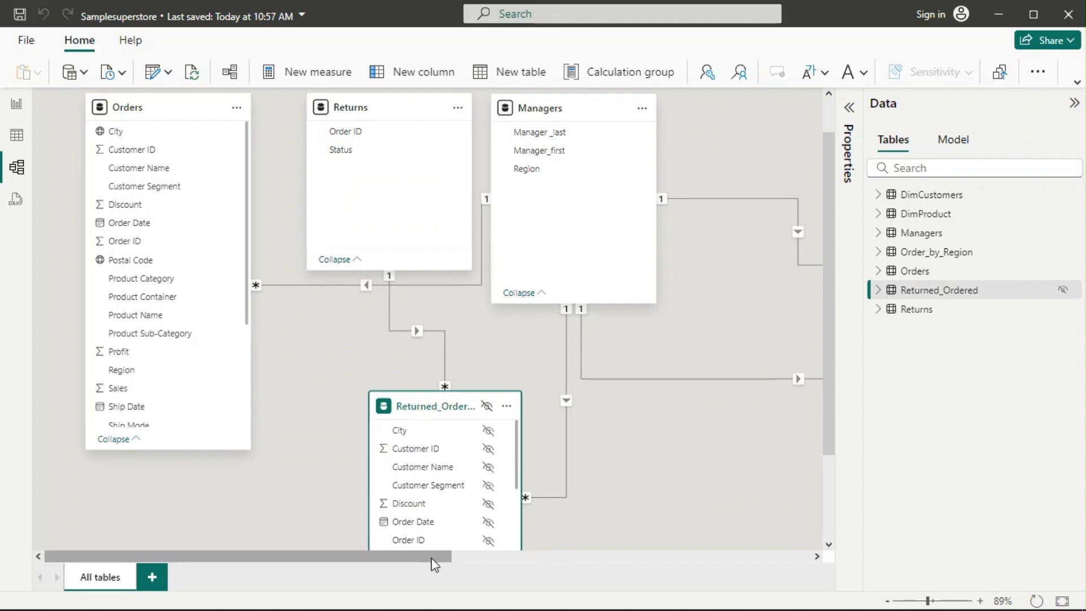
drag(431, 558, 720, 534)
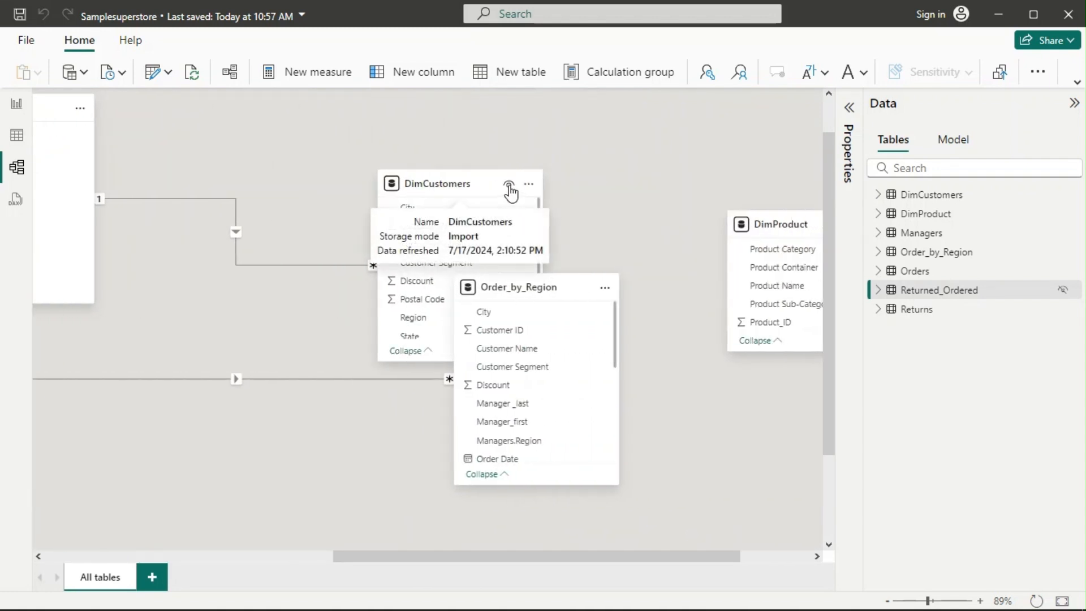
click(511, 192)
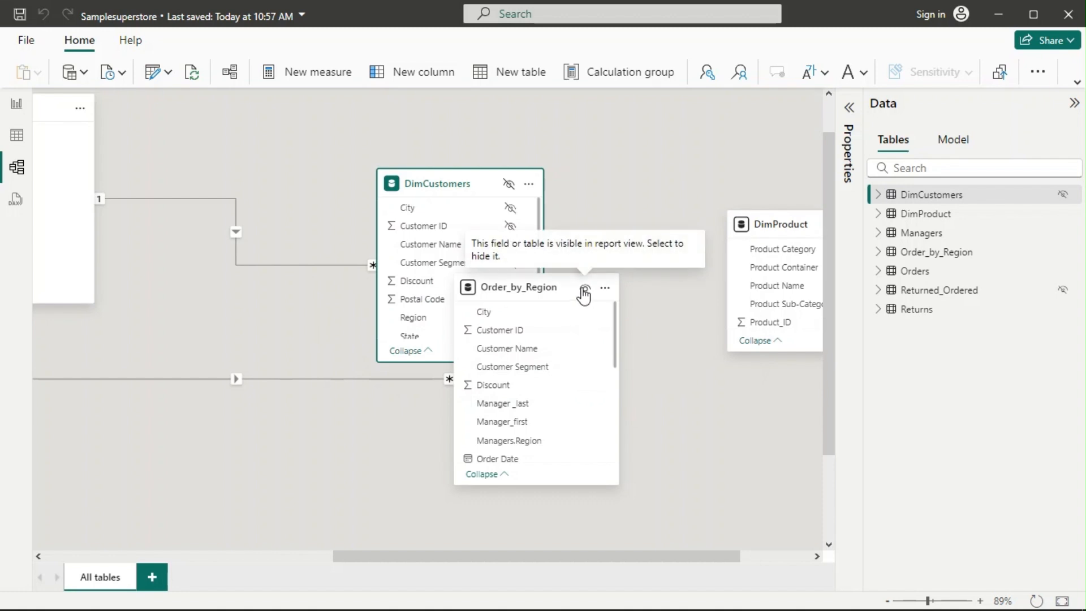
click(585, 290)
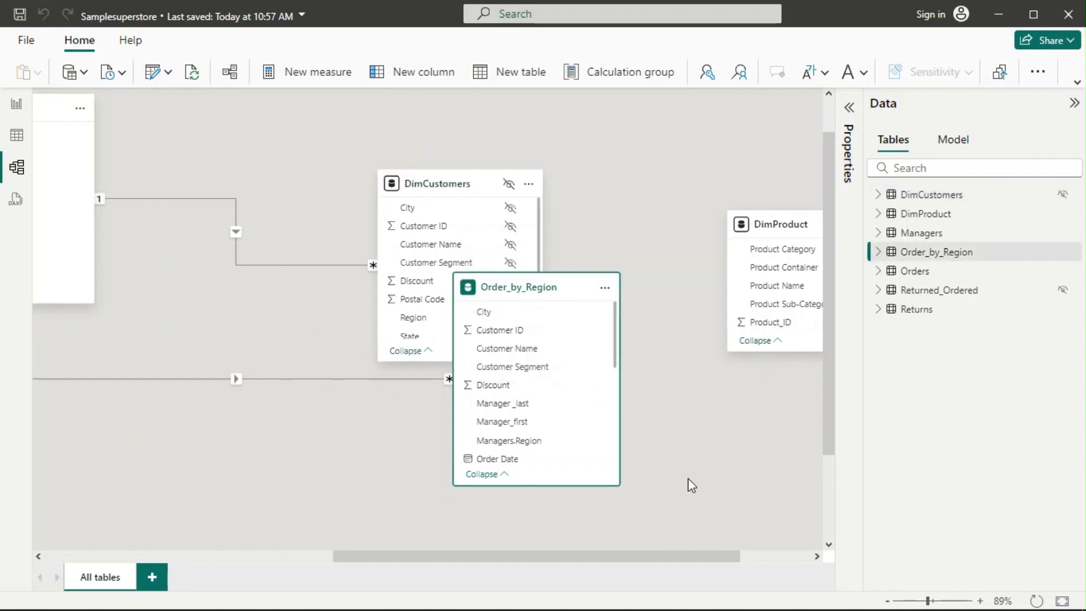
drag(657, 556, 751, 555)
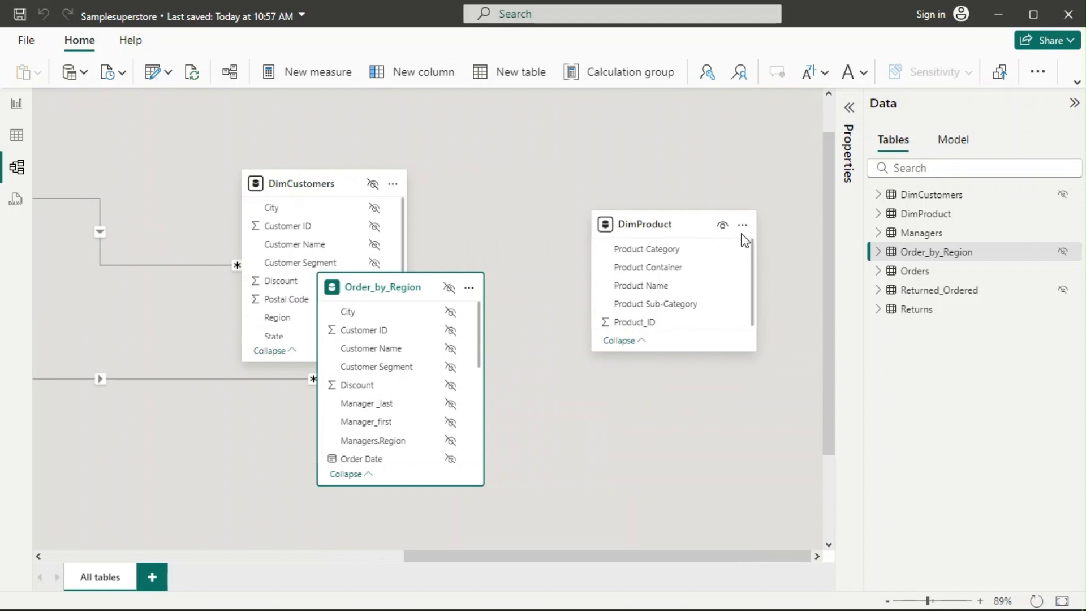
click(726, 232)
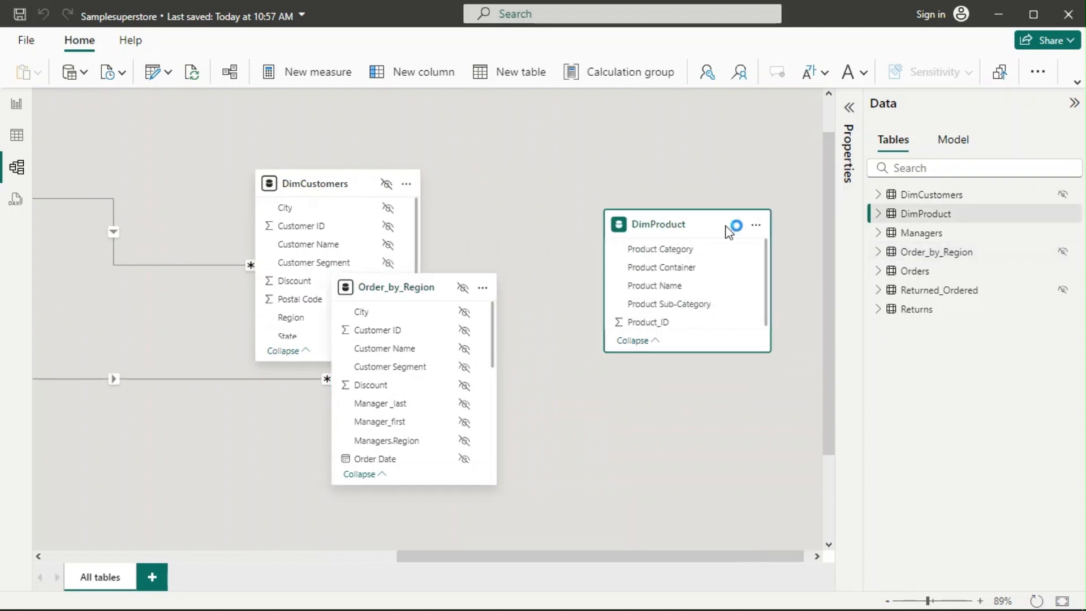
click(736, 225)
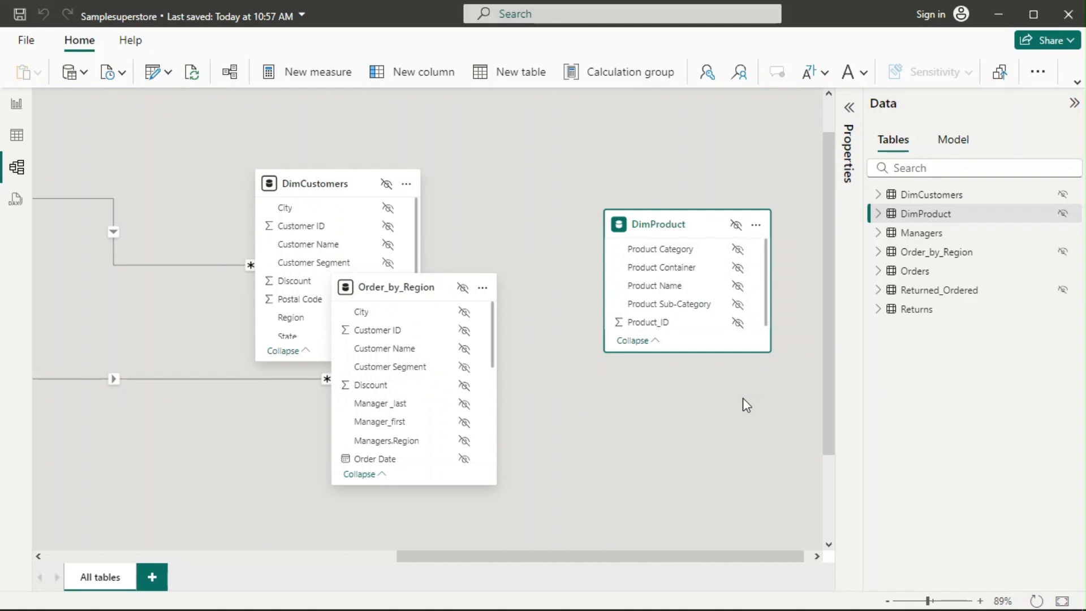
Step: Rearrange the diagram by placing Returned_Ordered beside Managers, shifting Returns slightly toward Orders and lengthening the Orders card
drag(720, 557, 354, 557)
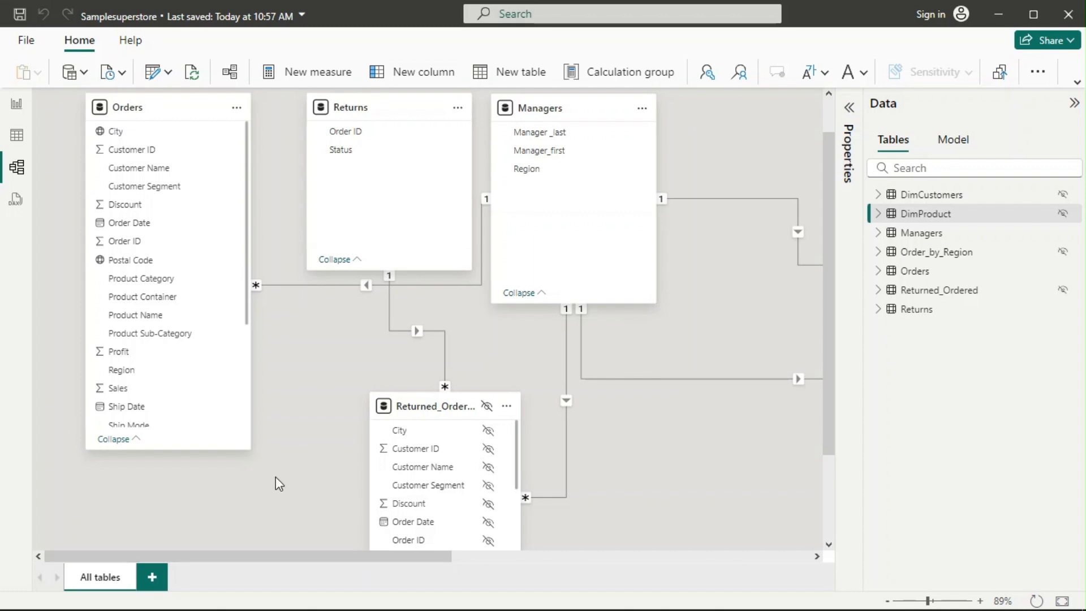
drag(407, 401, 816, 160)
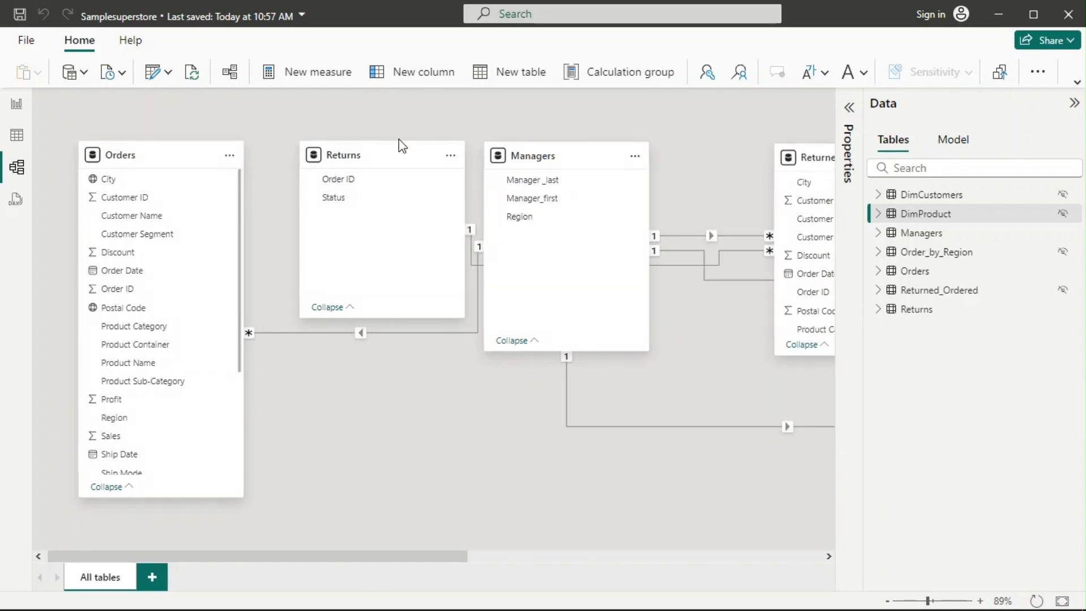
mouse_move(385, 152)
mouse_down()
mouse_move(349, 149)
mouse_move(366, 158)
mouse_up()
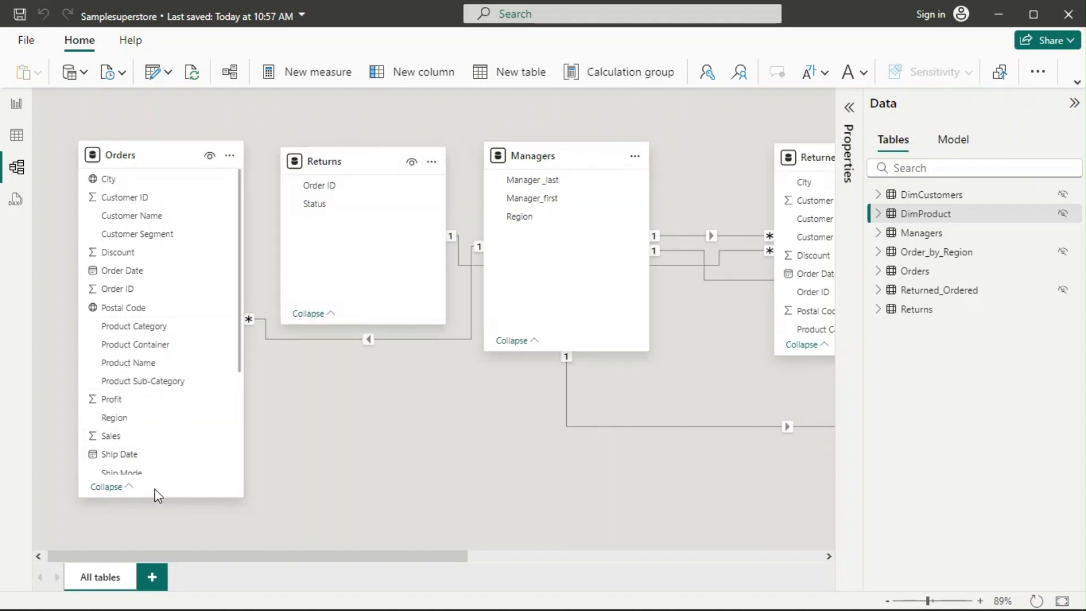
drag(157, 495, 155, 534)
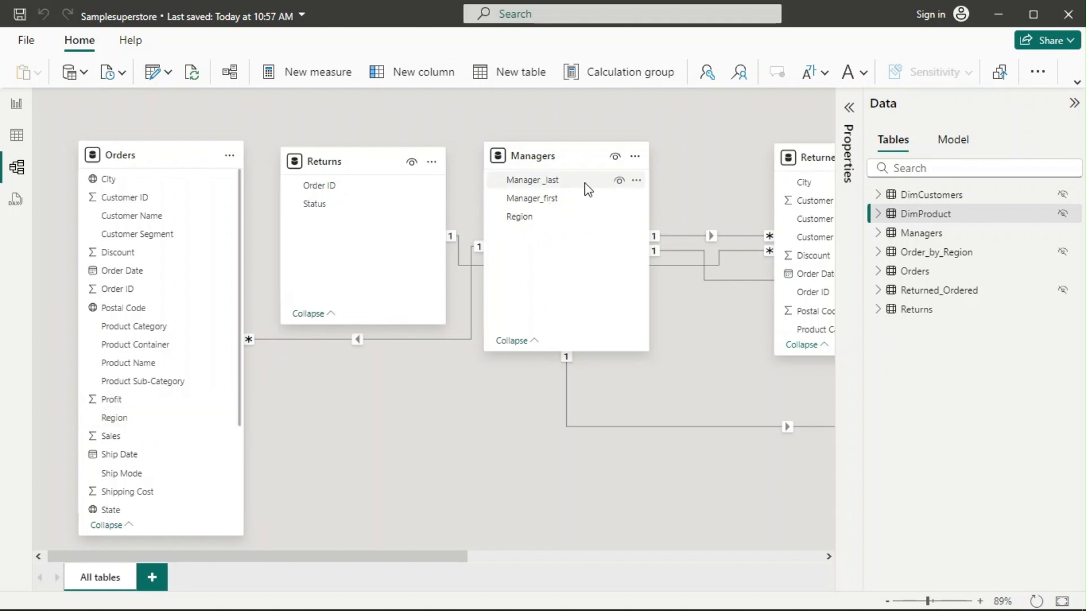
Step: Create an active one-to-many relationship from Returns Order ID to Orders Order ID with single cross-filter direction
mouse_move(562, 208)
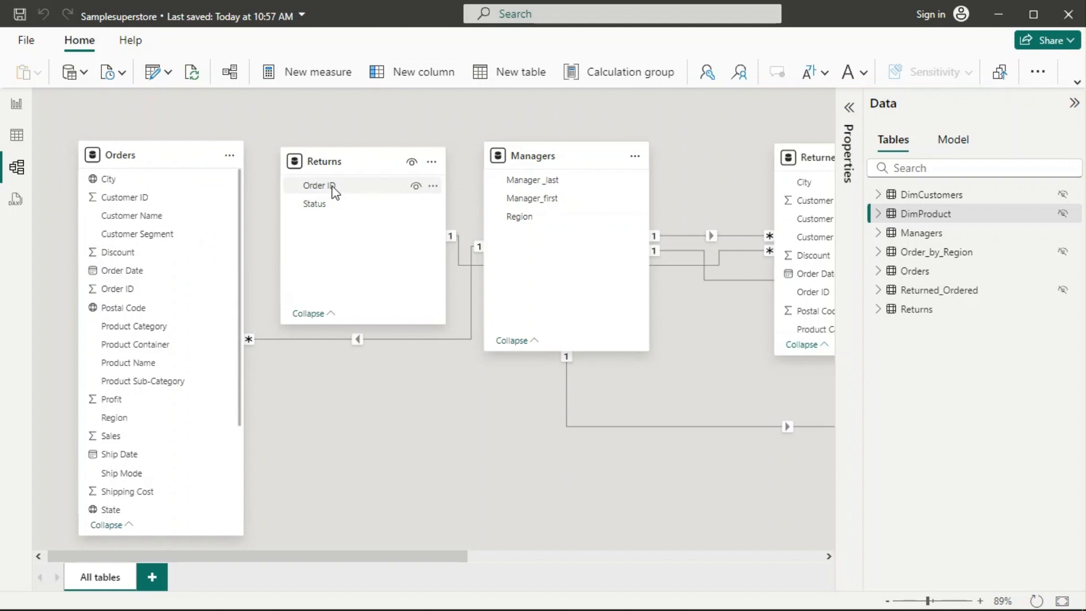
drag(333, 189, 142, 290)
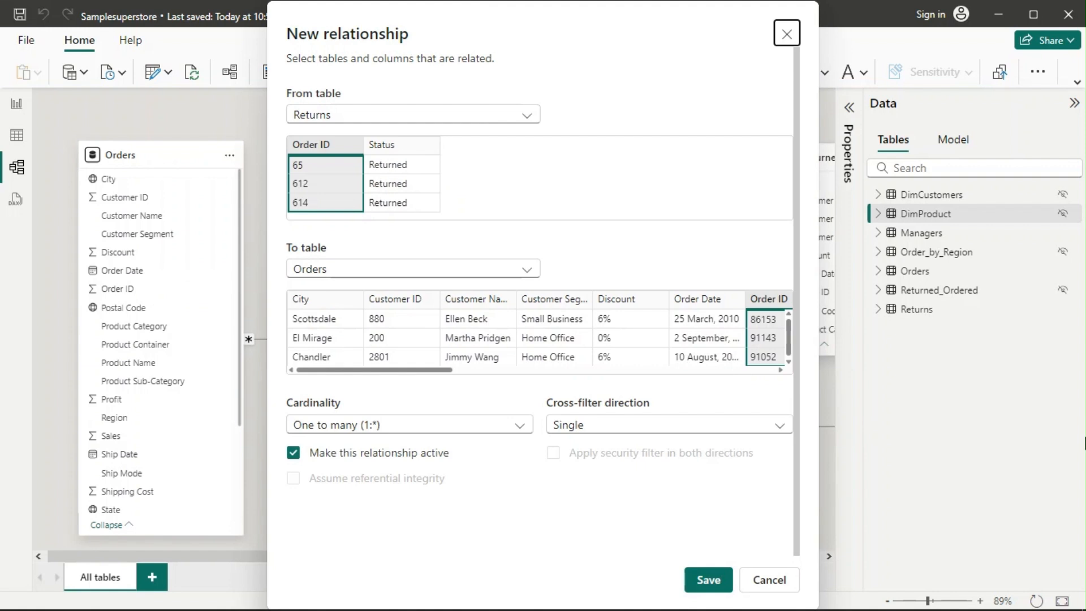
click(704, 581)
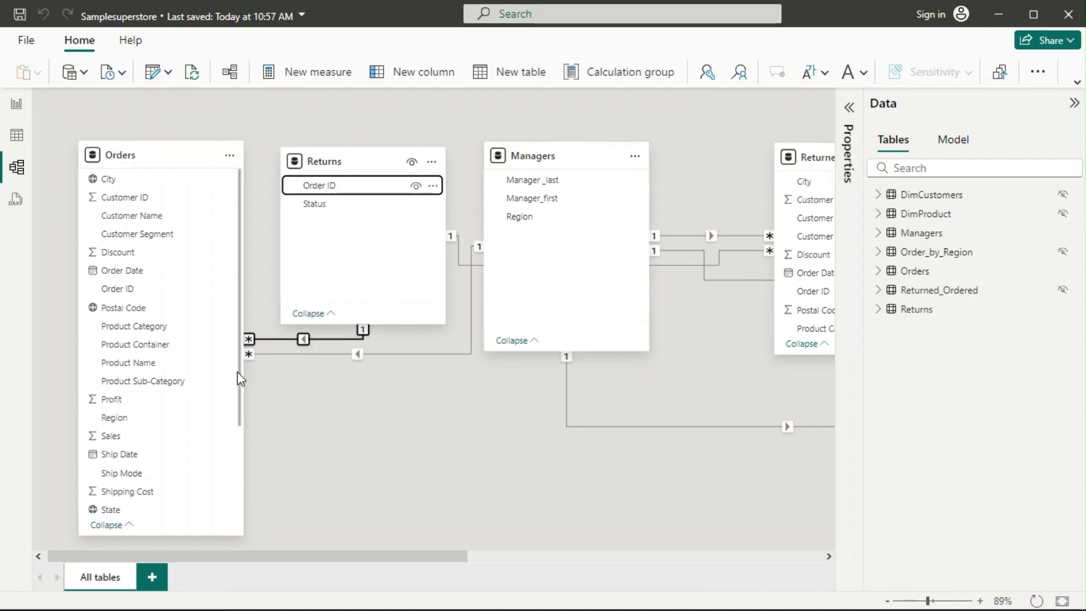
Step: Review the Orders–Returns relationship in the relationship editor and save it with its existing settings
click(332, 338)
double_click(304, 340)
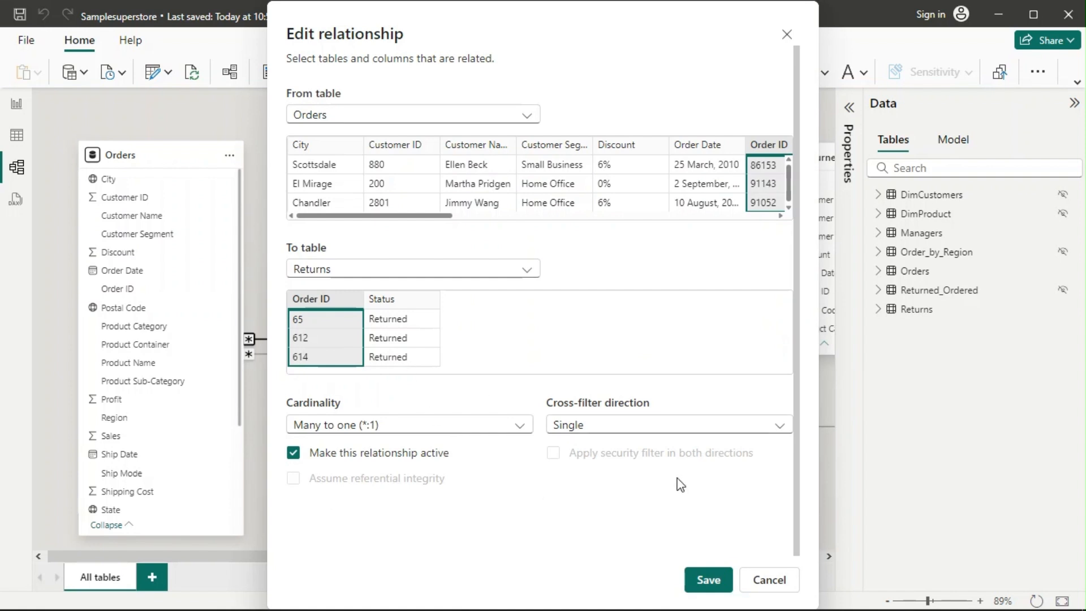
click(710, 580)
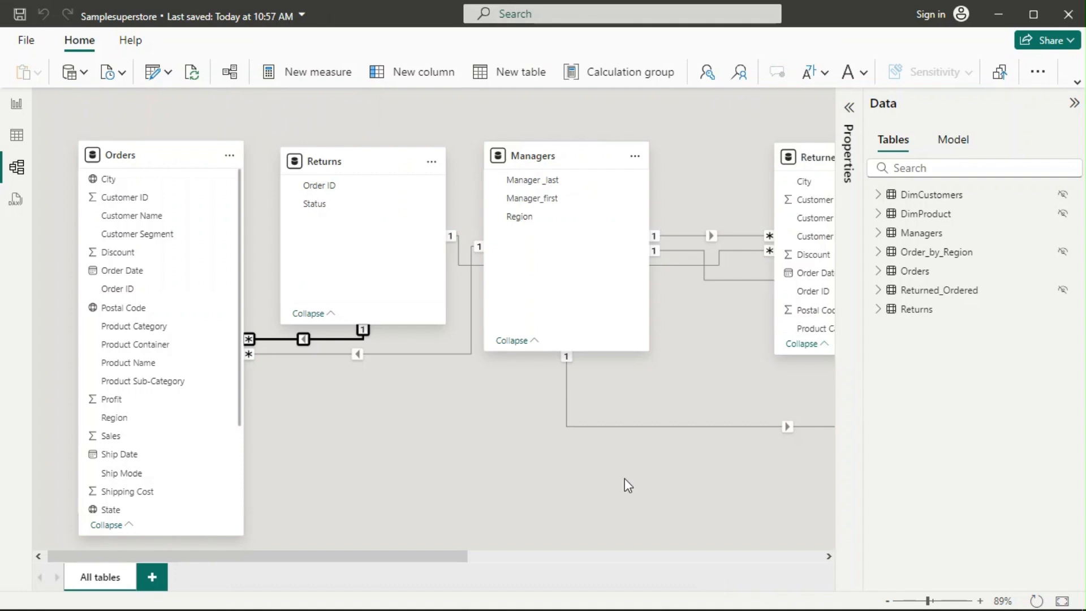
Step: Review the model's relationship list, run Autodetect for new relationships, and close the relationship manager
click(230, 74)
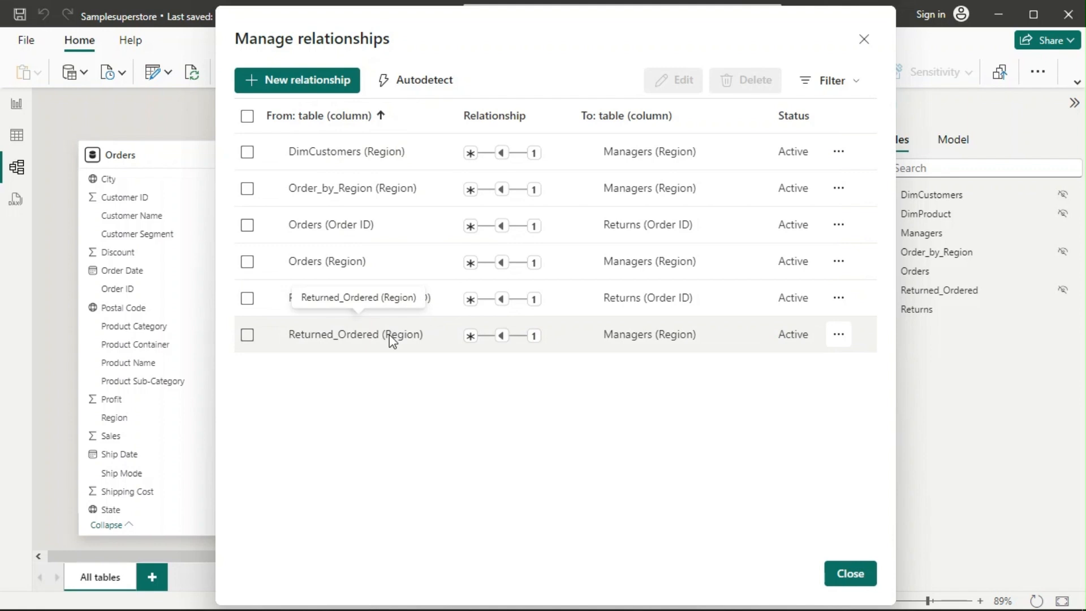
click(413, 89)
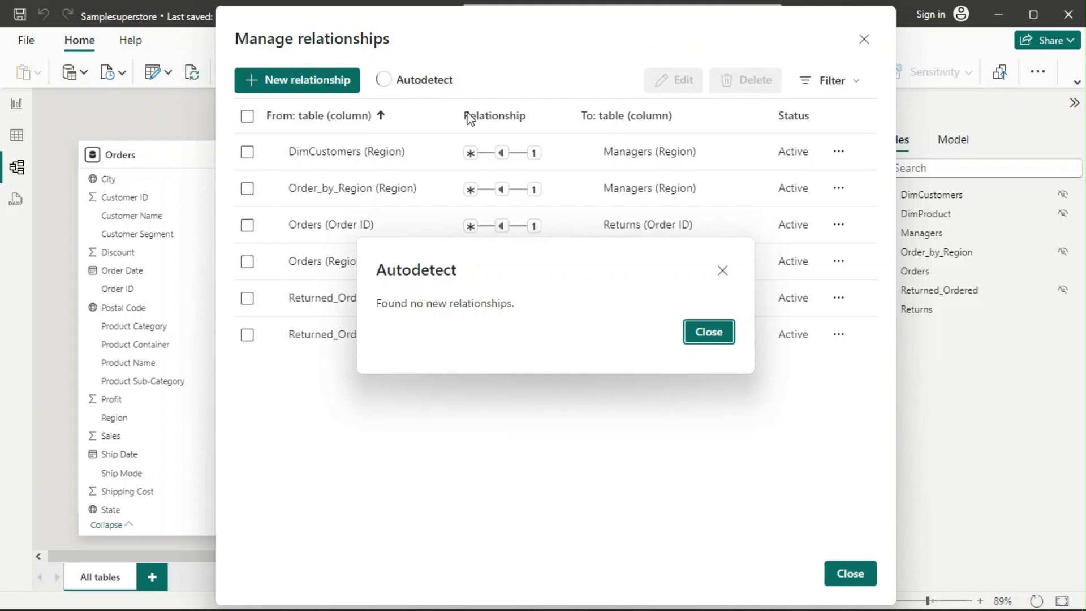
click(716, 336)
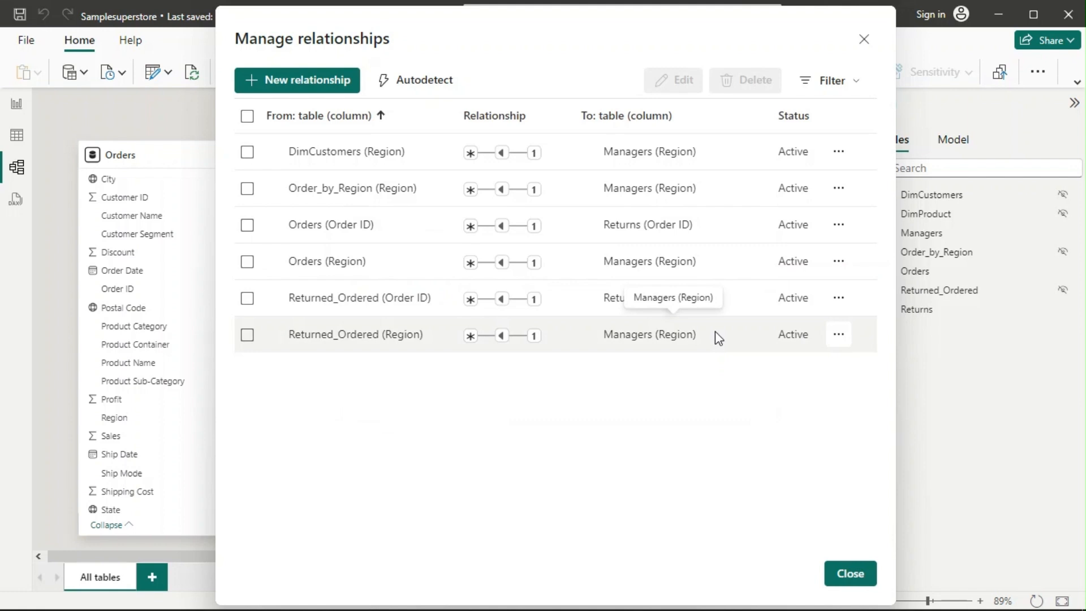
click(851, 573)
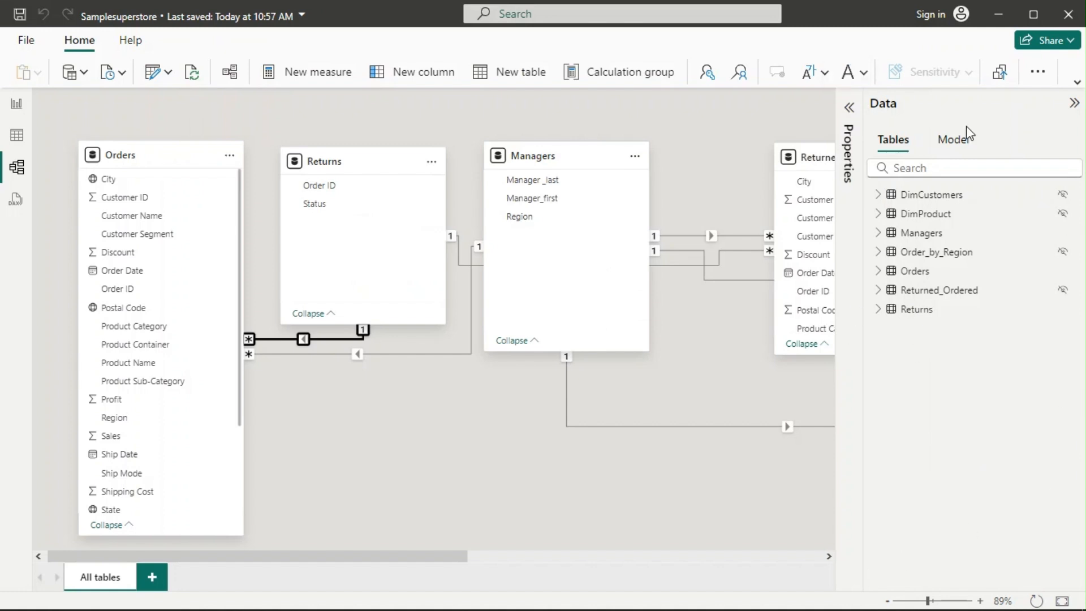
Step: Show the properties of the selected Orders–Returns relationship
click(849, 108)
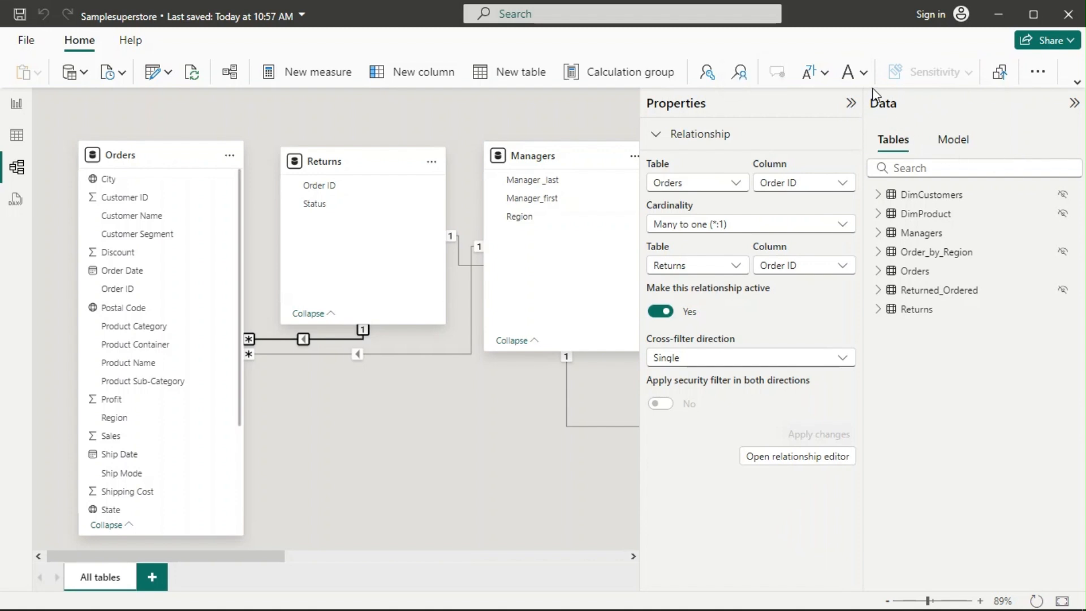
Step: Review the semantic model's items and relationships, and show the Orders table's properties and its list of fields
click(954, 141)
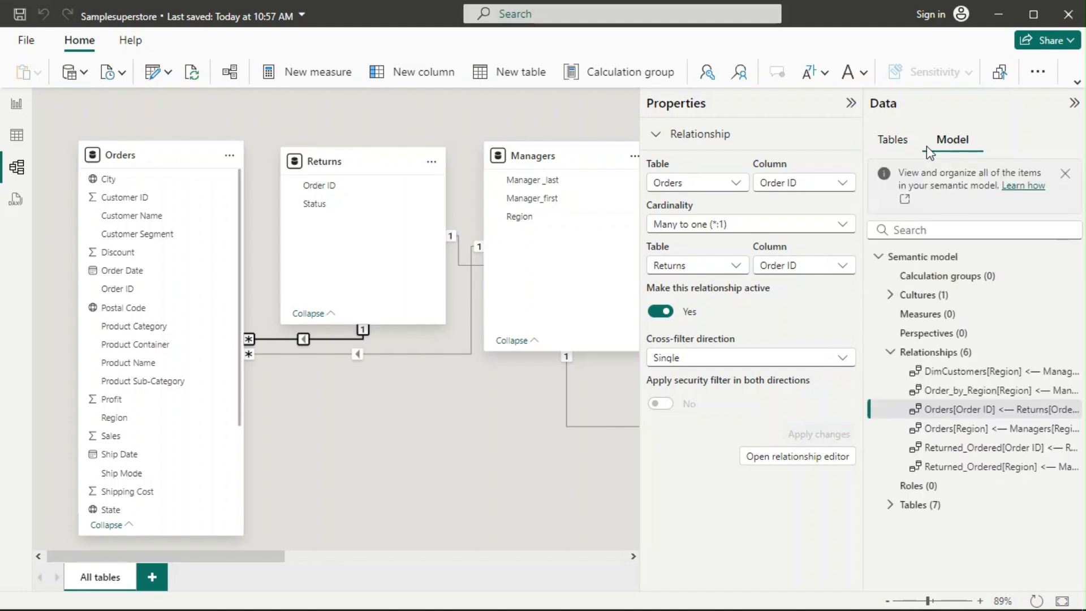
click(893, 144)
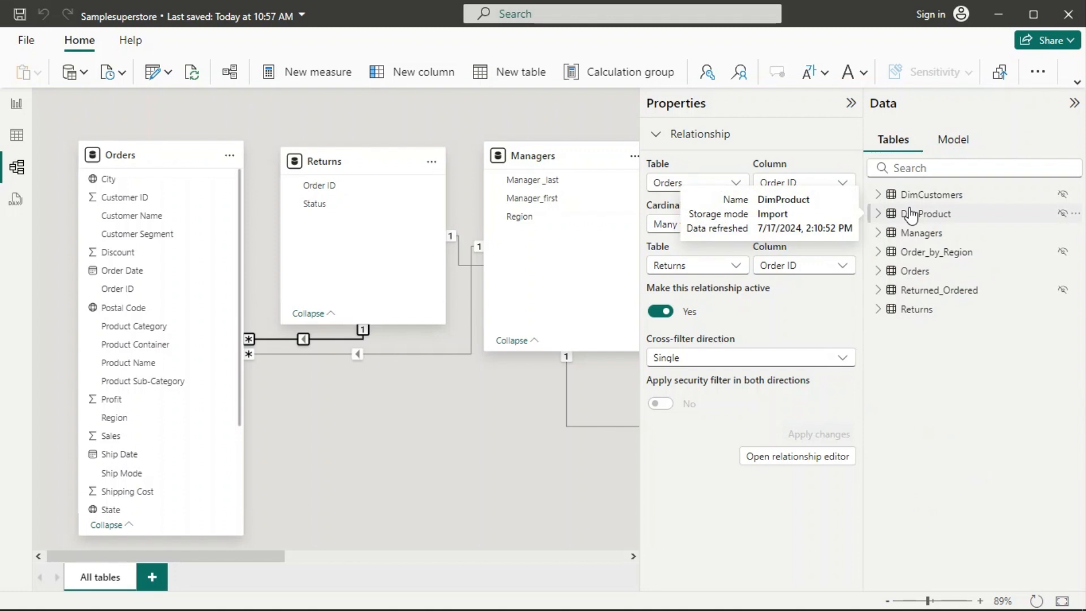
click(931, 273)
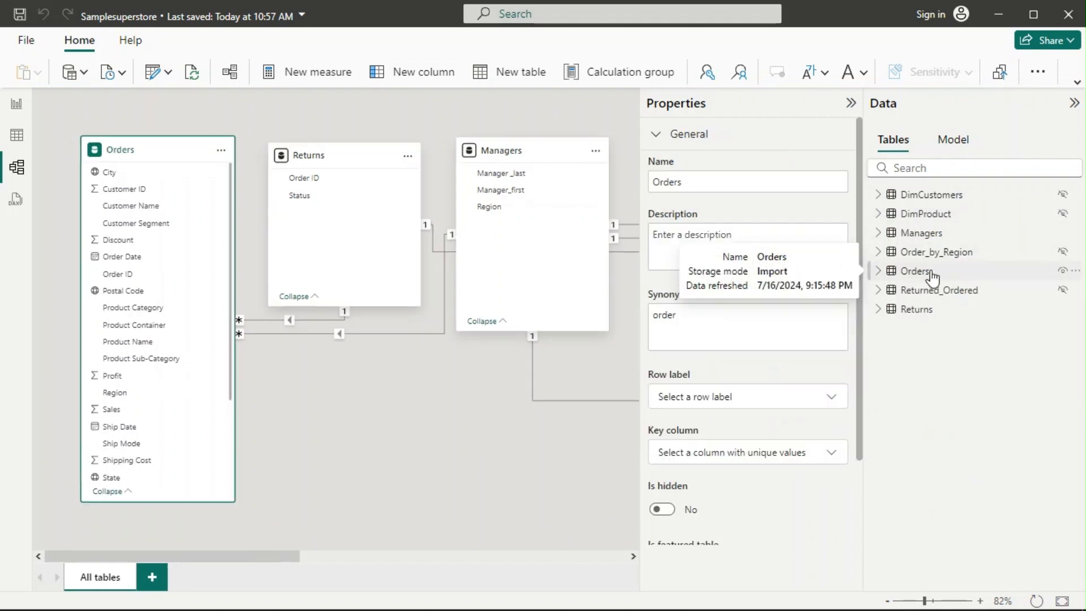
click(884, 273)
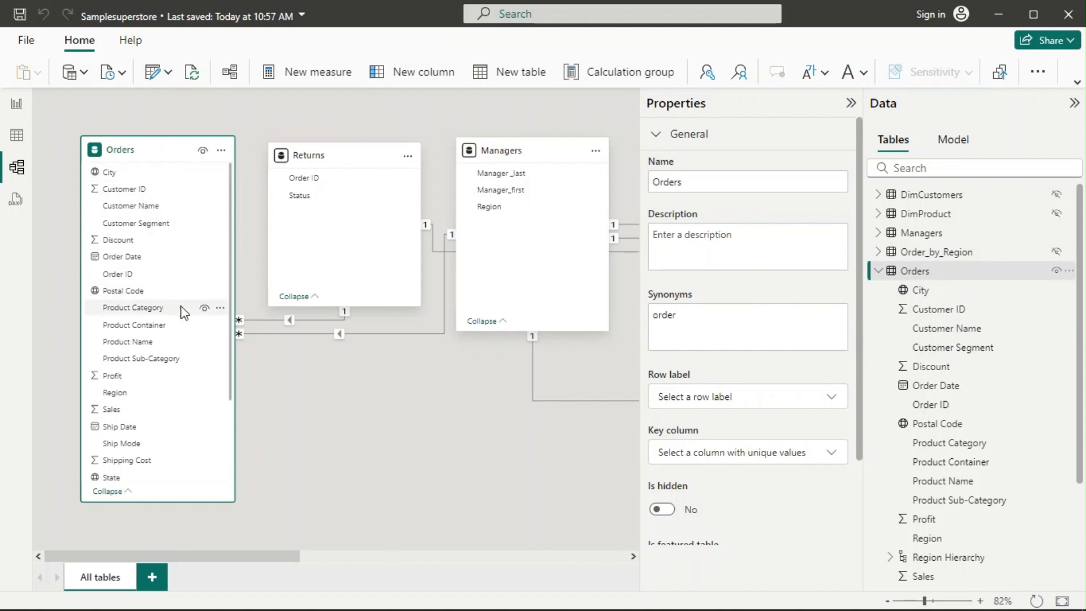
mouse_move(169, 155)
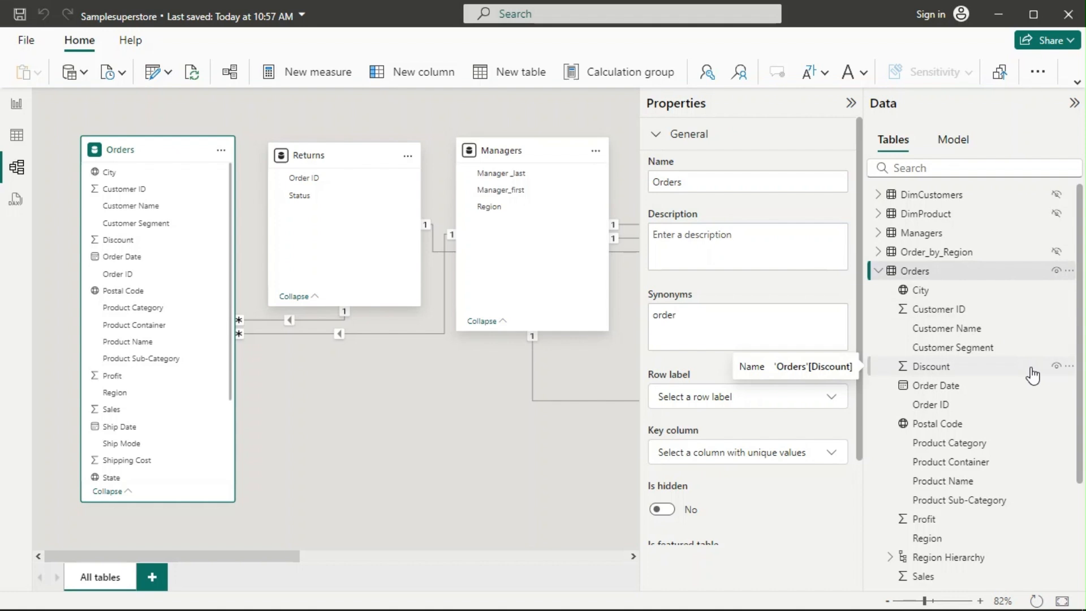
Step: Show the Order Date column's properties in the Orders table and review its date time format options, keeping the current format
click(955, 389)
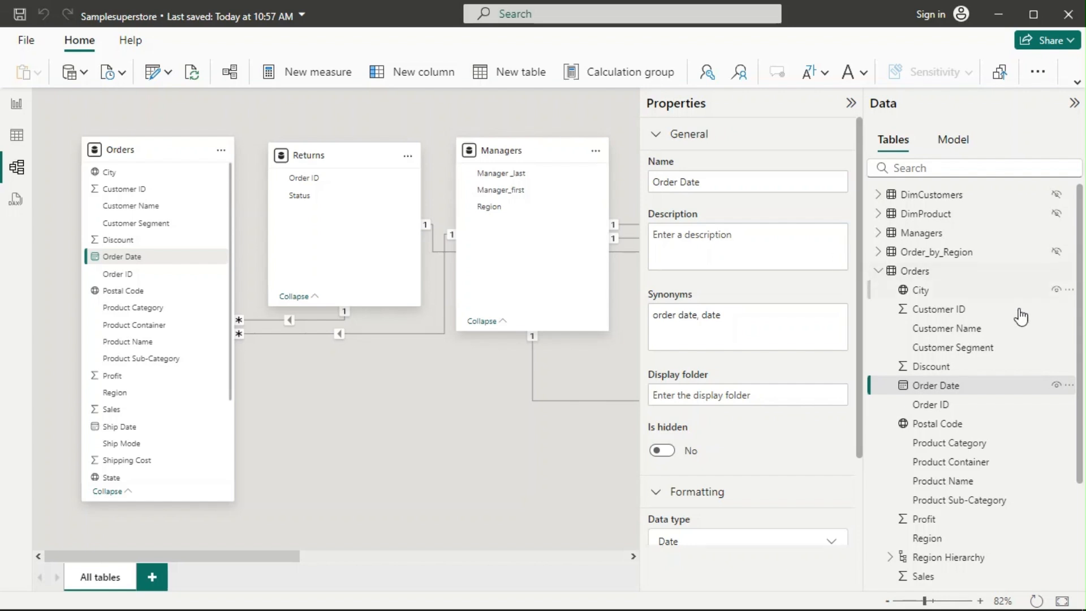
drag(860, 343, 870, 448)
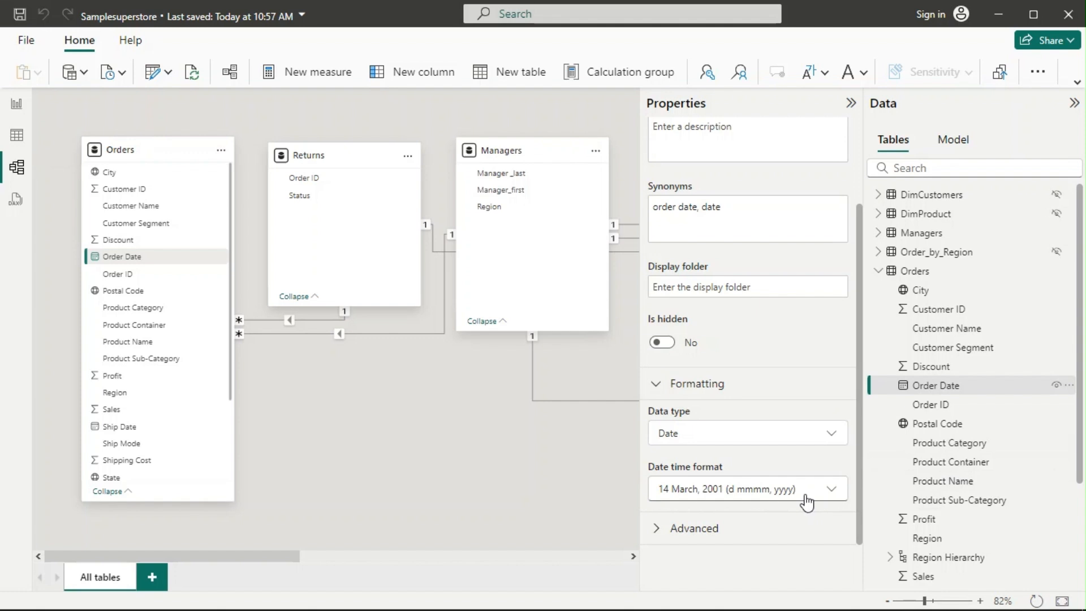
click(834, 495)
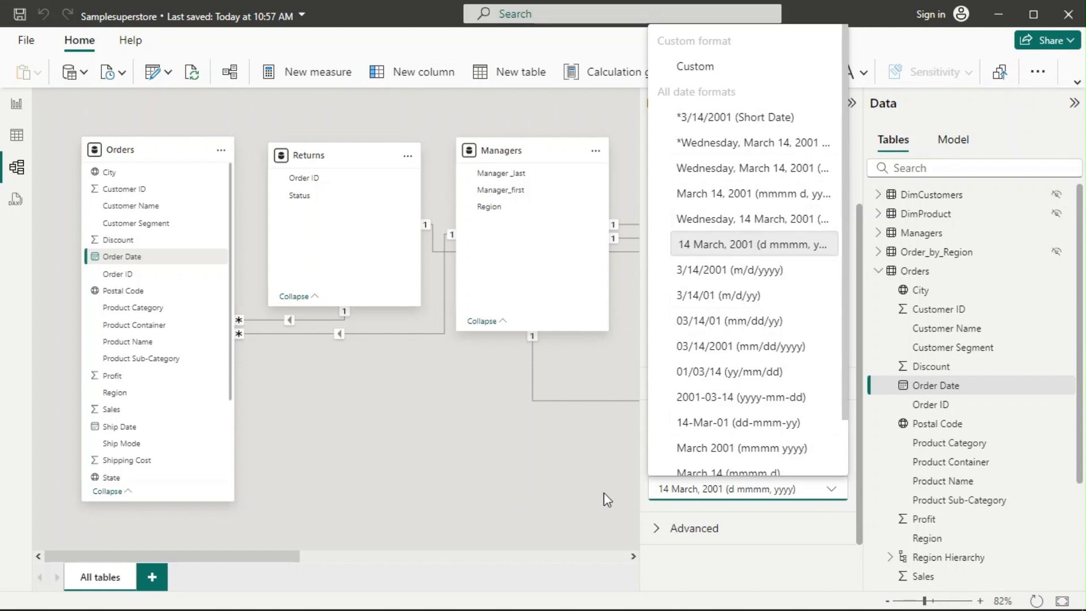
key(Escape)
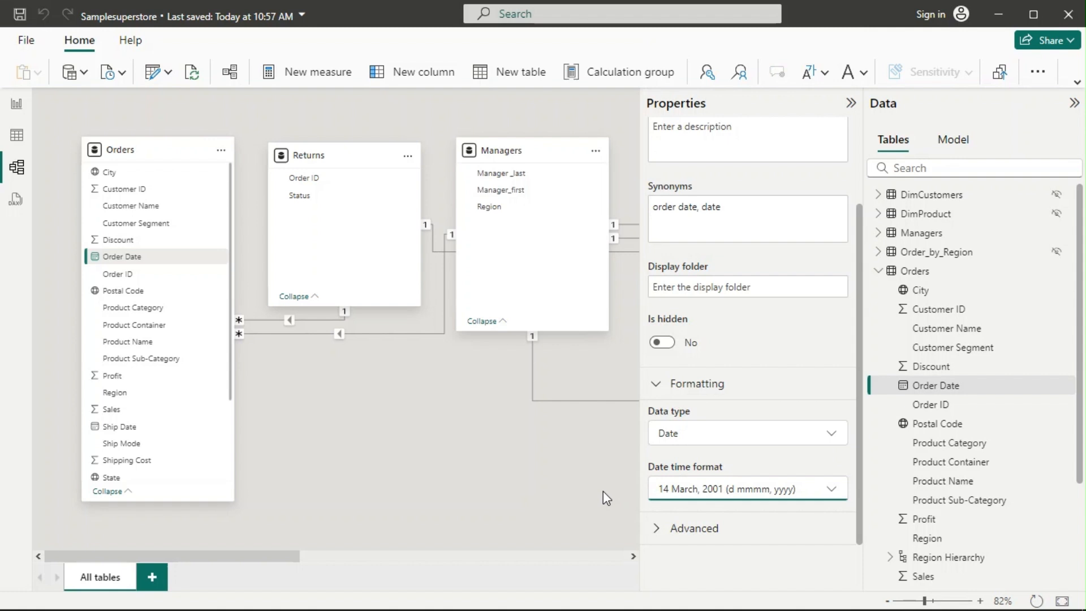
Step: Show the Returns table's properties, review its key column choices without picking one, and deselect the table
click(344, 162)
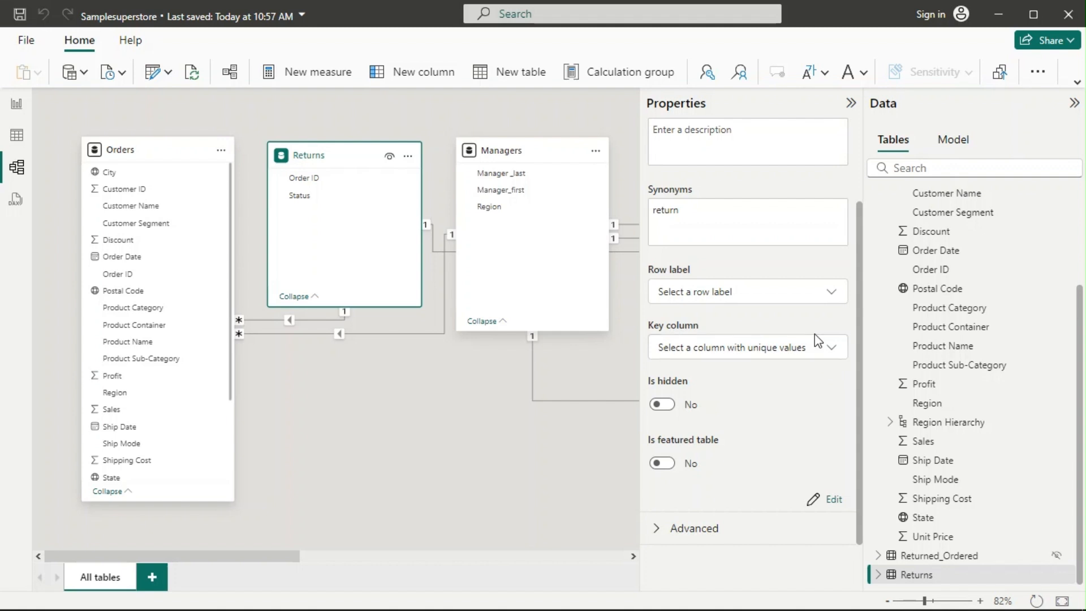
click(833, 353)
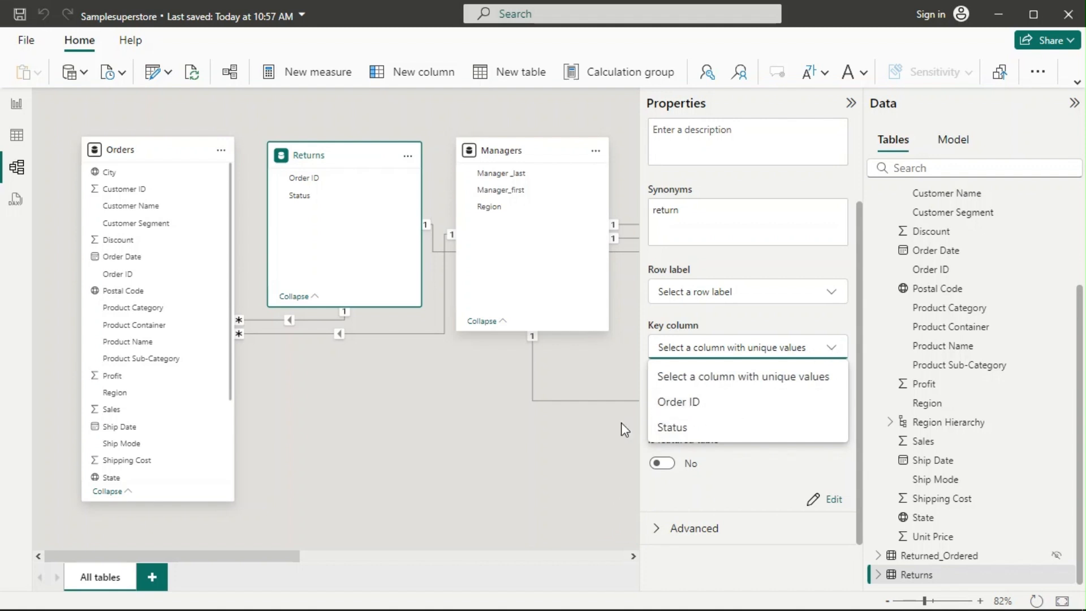
click(578, 425)
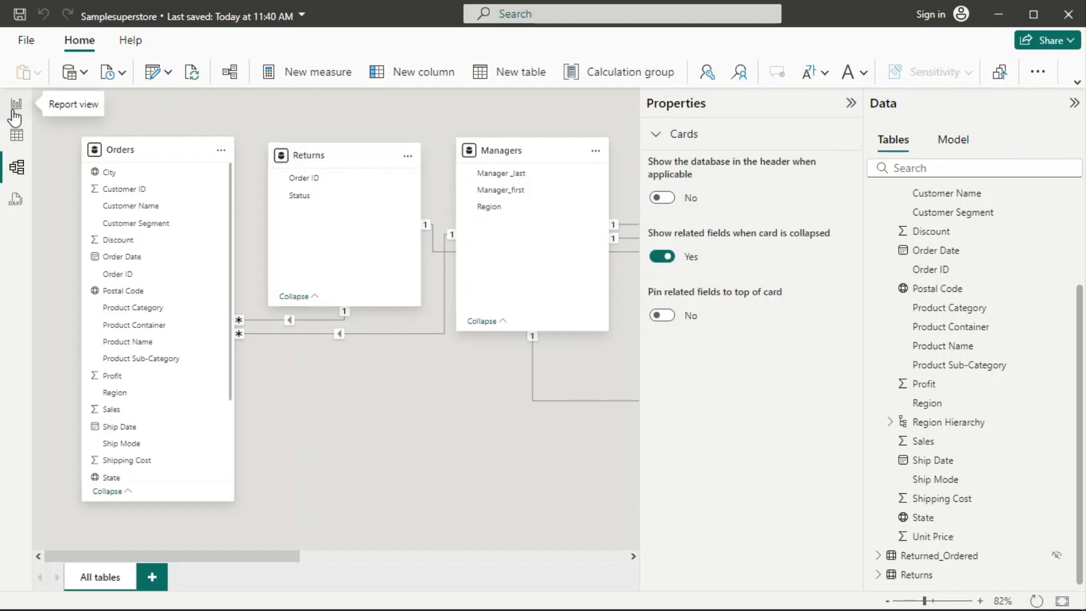
Step: Switch to the report view and check which tables are available for building visuals
click(16, 108)
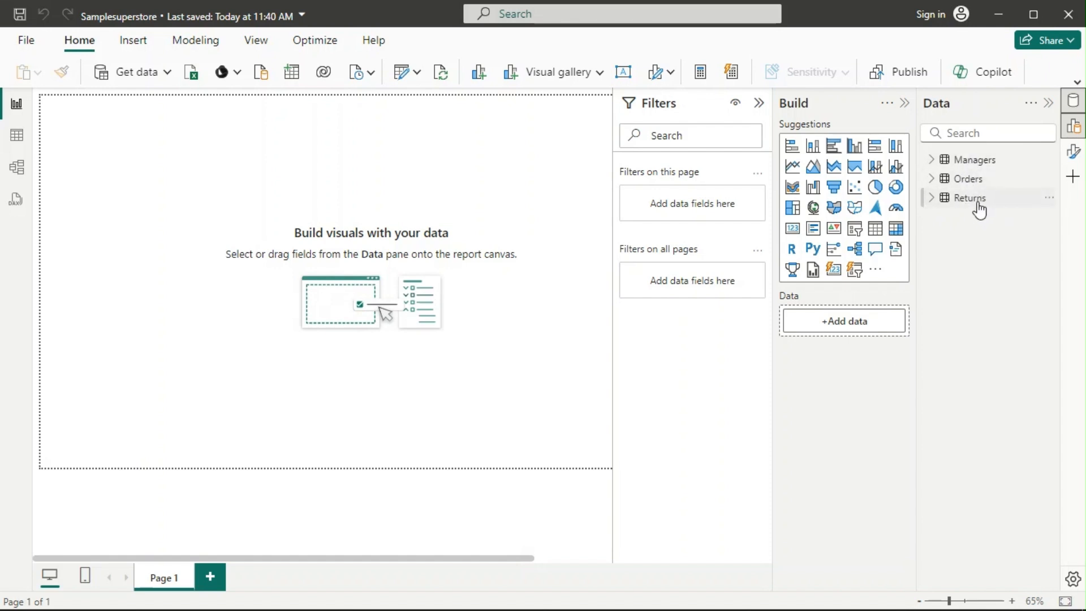
mouse_move(979, 210)
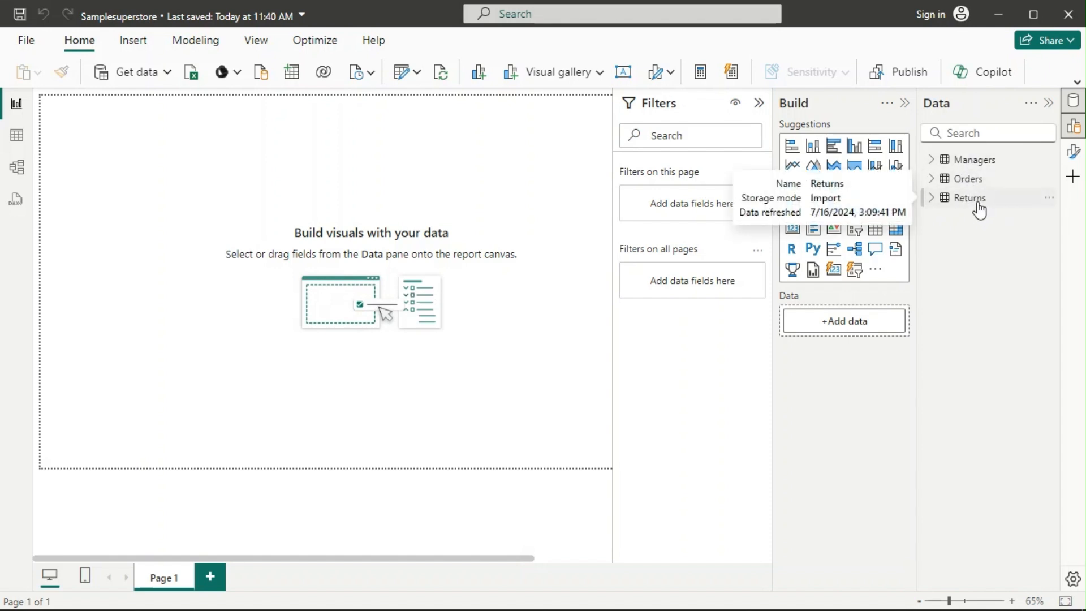